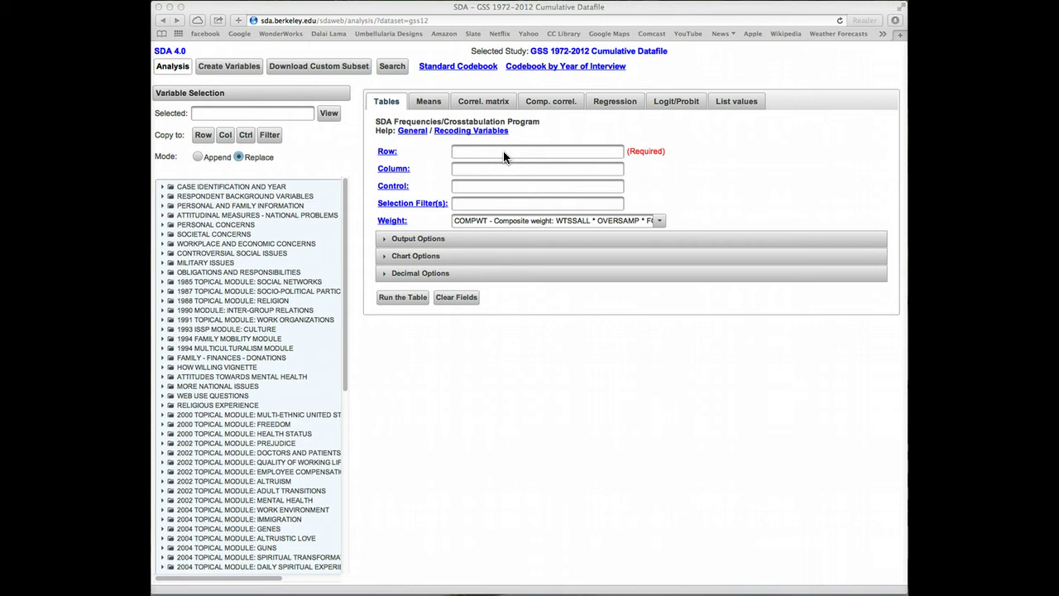
# Set the row variable to EDUC(r:0-12;13-16;17-20) to recode education into three ranges
pyautogui.click(502, 151)
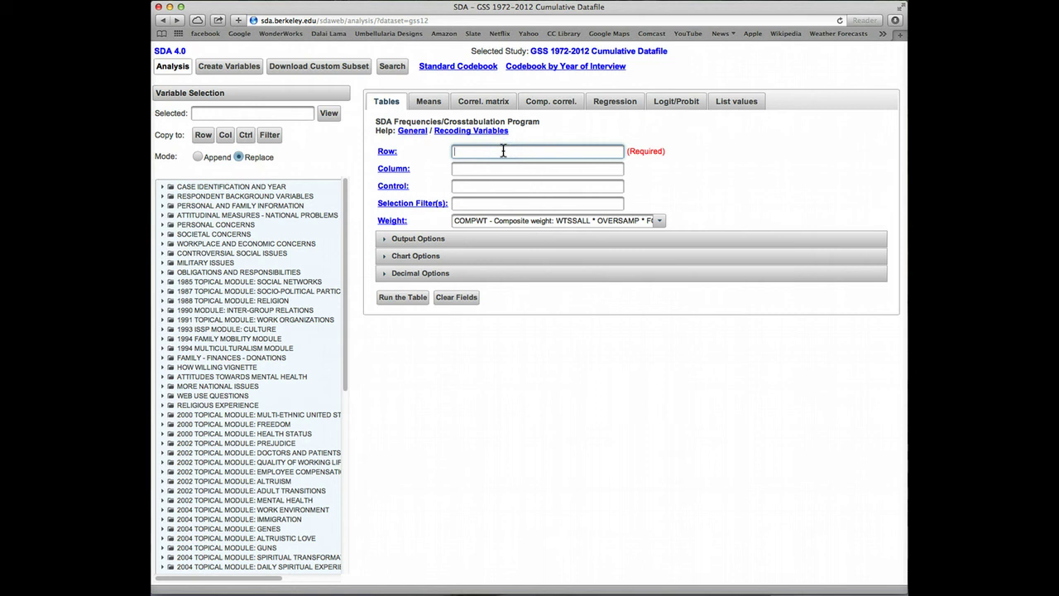
pyautogui.write('EDUC')
pyautogui.write('(r')
pyautogui.write(':0-12')
pyautogui.write(';13-16;17-20)')
# Set the column variable to RACE and run the crosstabulation table
pyautogui.click(471, 170)
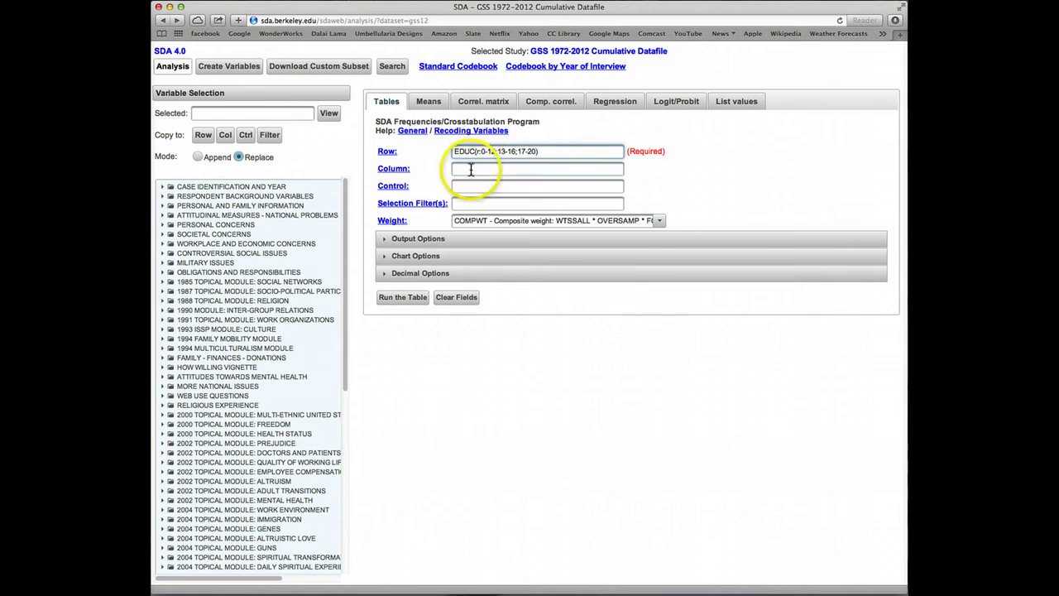
pyautogui.write('RACE')
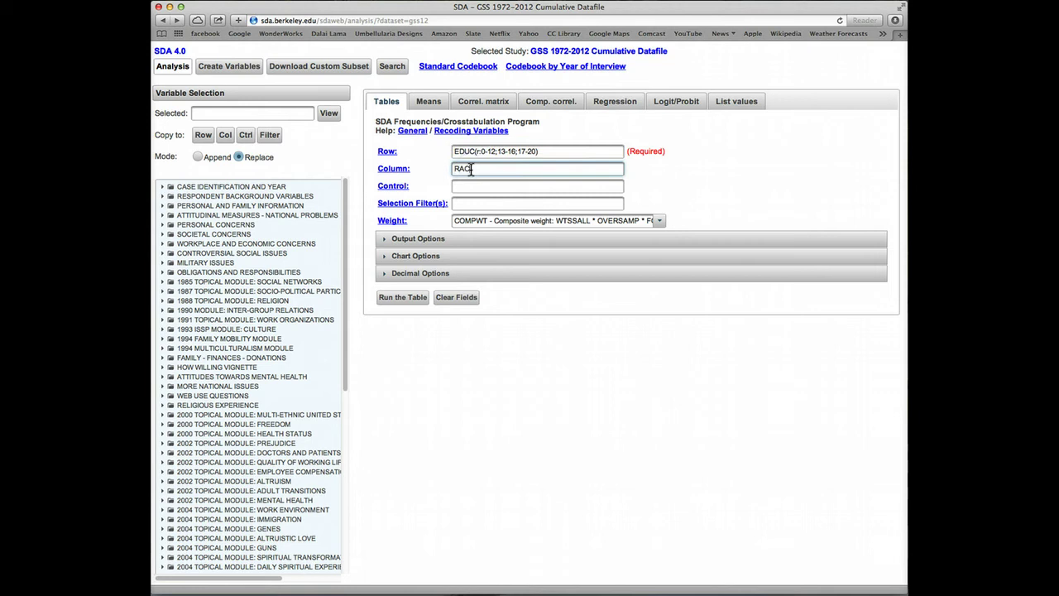
pyautogui.click(409, 303)
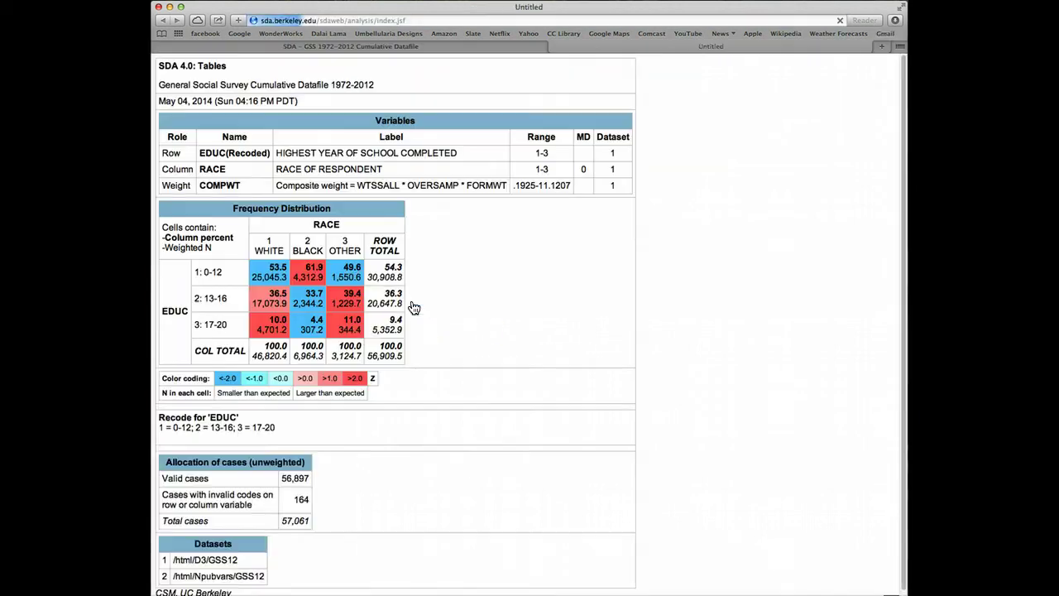
pyautogui.click(364, 300)
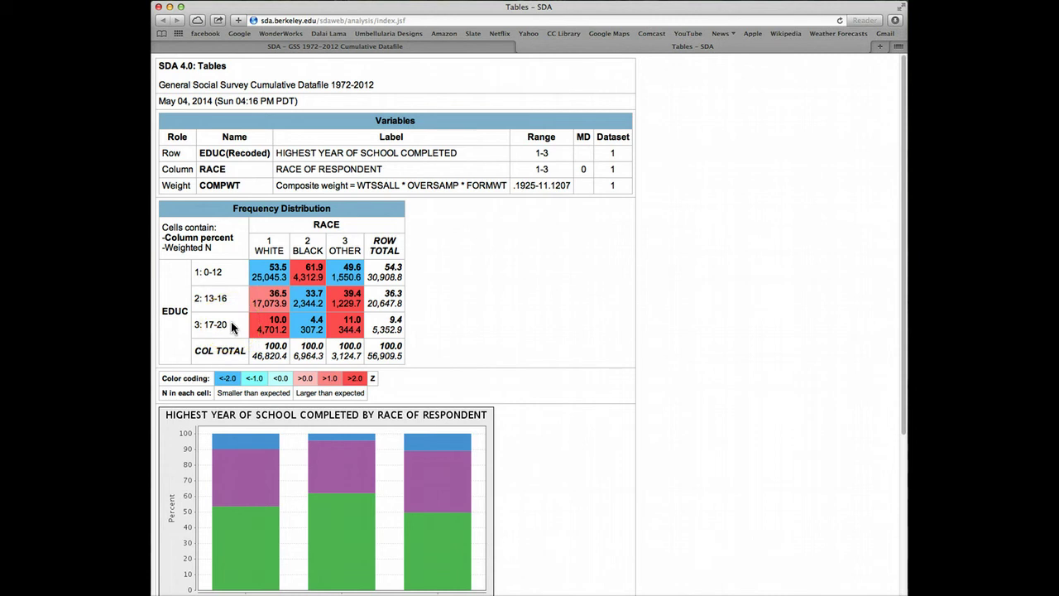
# Return to the analysis form and label the EDUC range 0-12 "high school or less" and the range 13-16 "college"
pyautogui.click(521, 47)
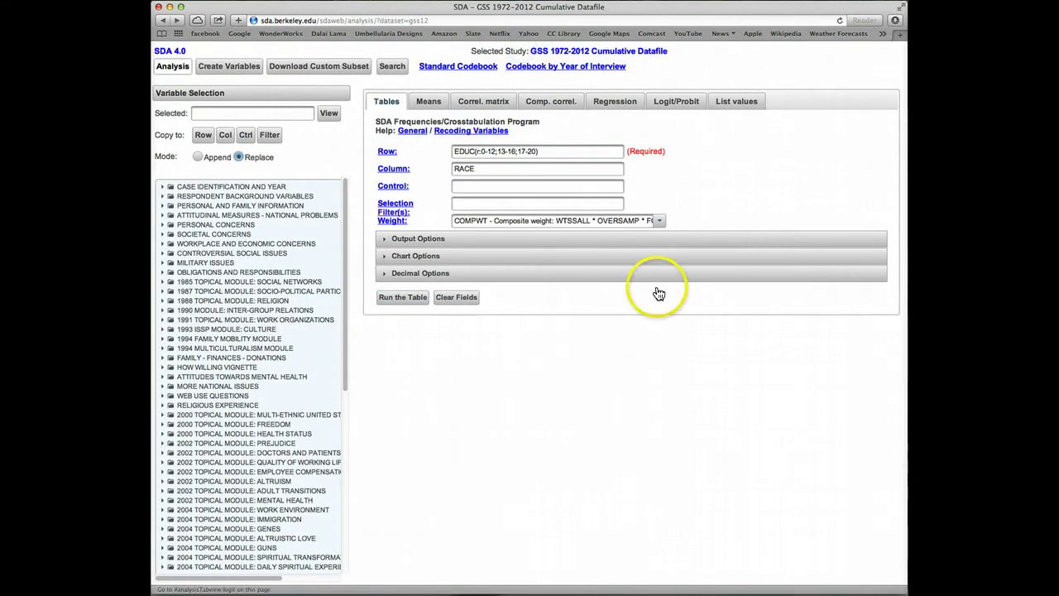
pyautogui.click(495, 151)
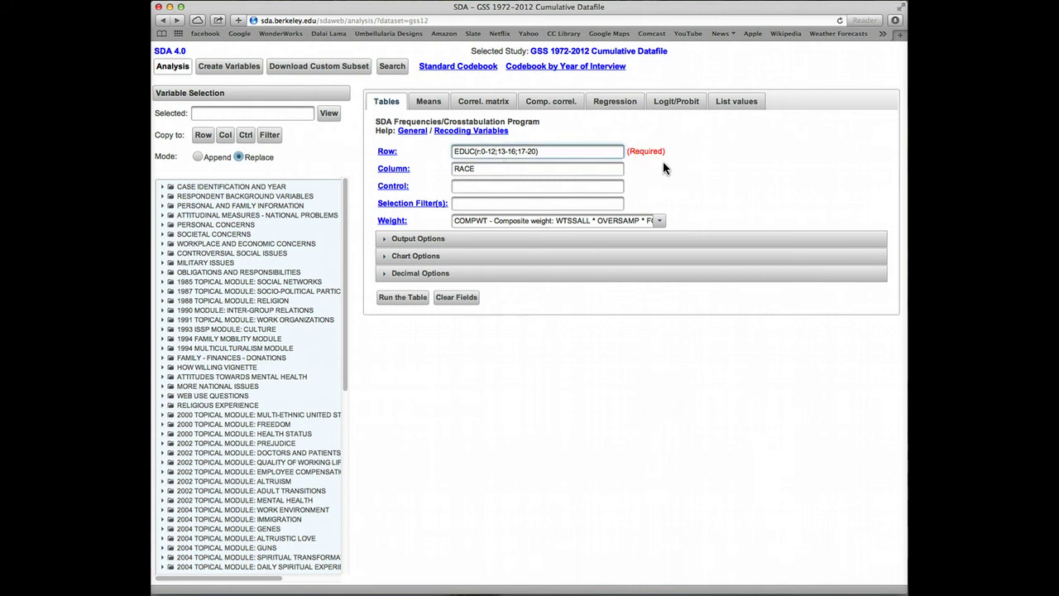
pyautogui.write('"high school or less')
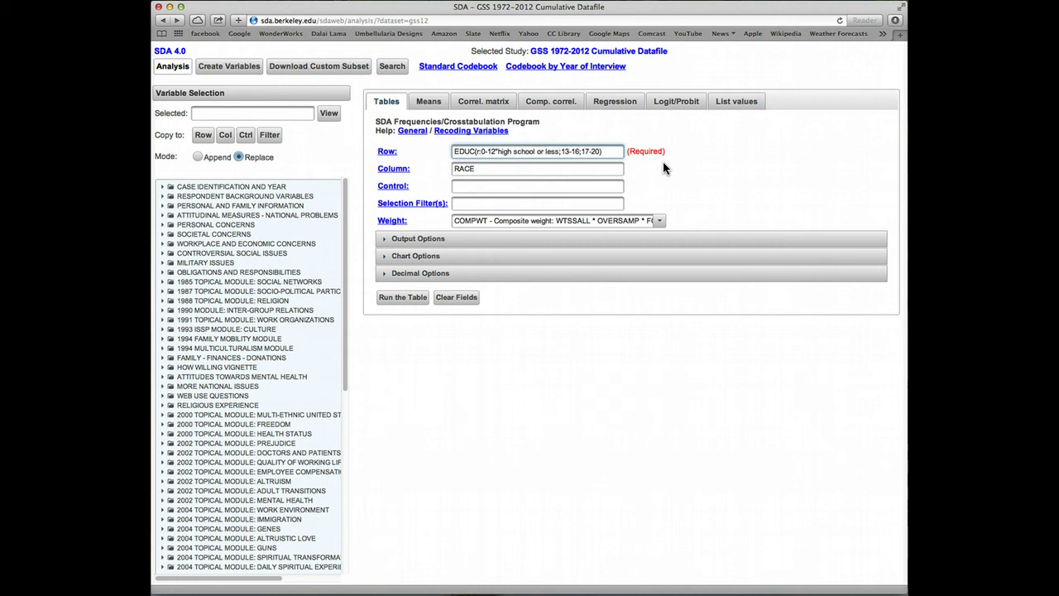
pyautogui.write('"')
pyautogui.click(584, 151)
pyautogui.write('"college"')
# Label the EDUC range 17-20 "post-graduate" in the row recode and run the table
pyautogui.press('Right')
pyautogui.press('Right')
pyautogui.press('Right')
pyautogui.press('Right')
pyautogui.press('Right')
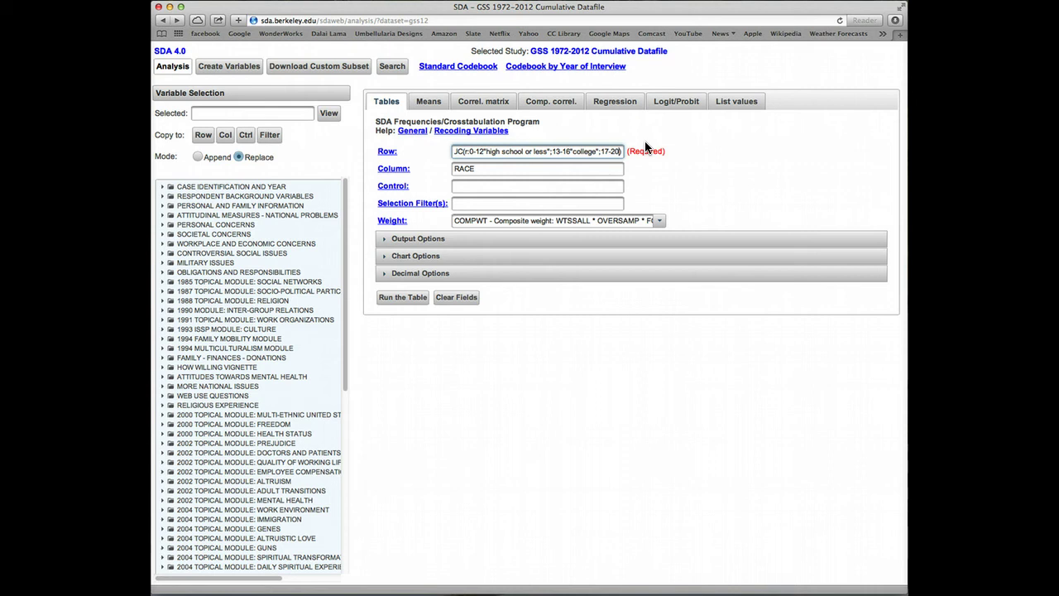
pyautogui.write('"')
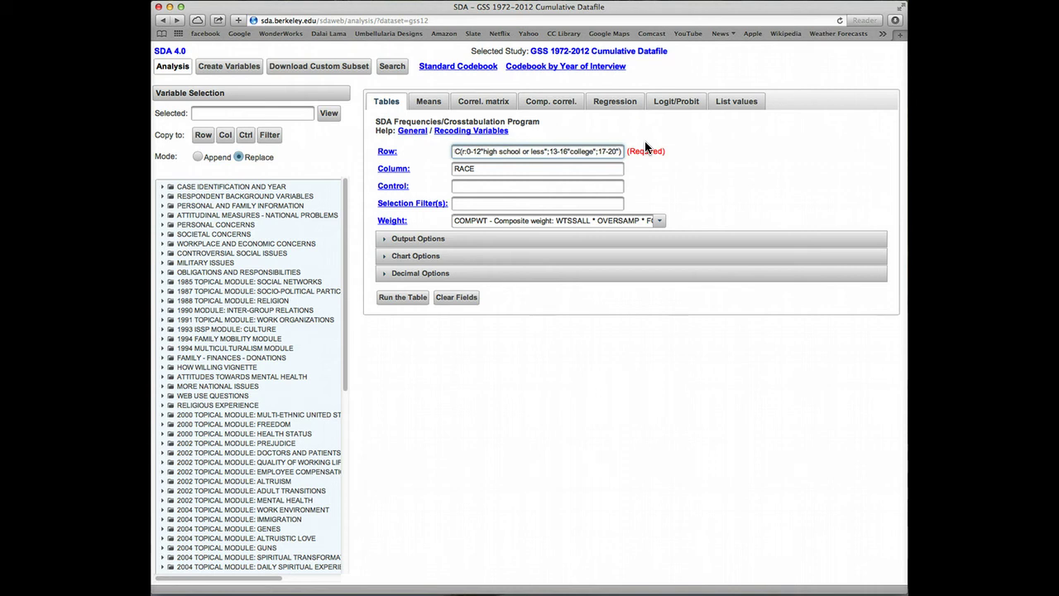
pyautogui.write('post-grad')
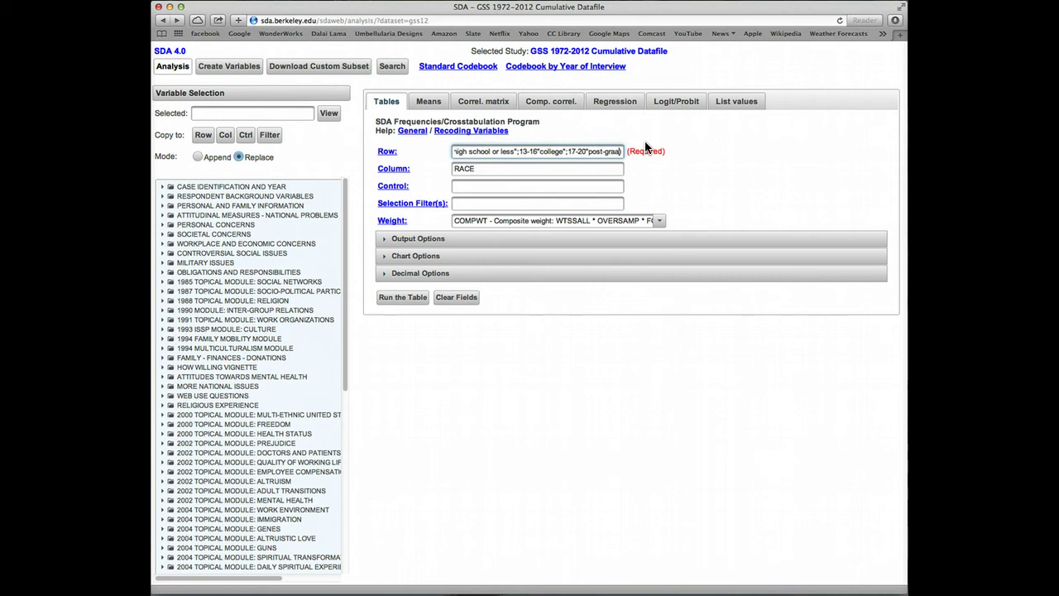
pyautogui.write('uate"')
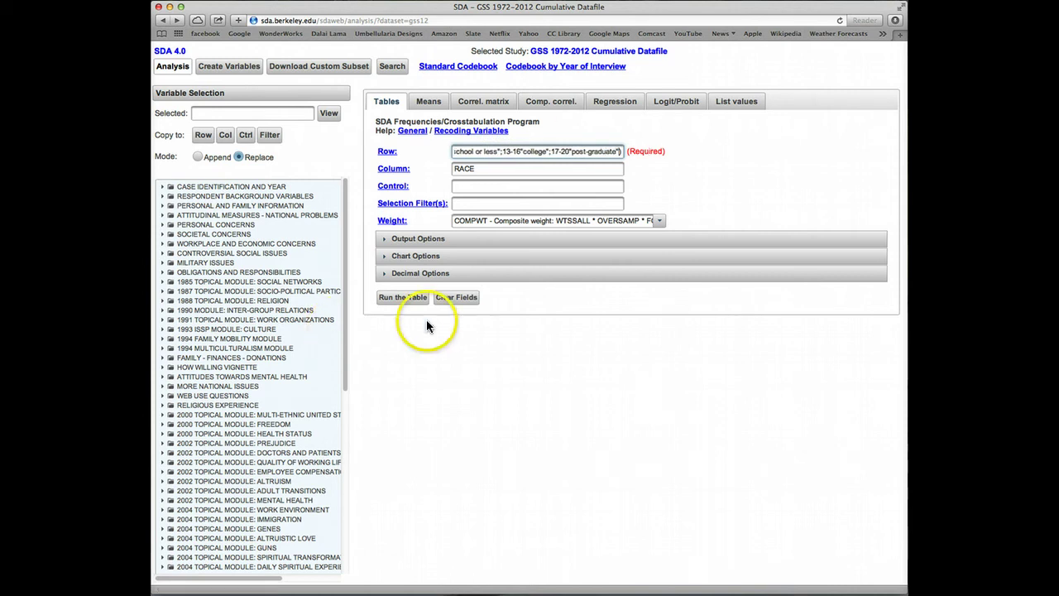
pyautogui.click(414, 300)
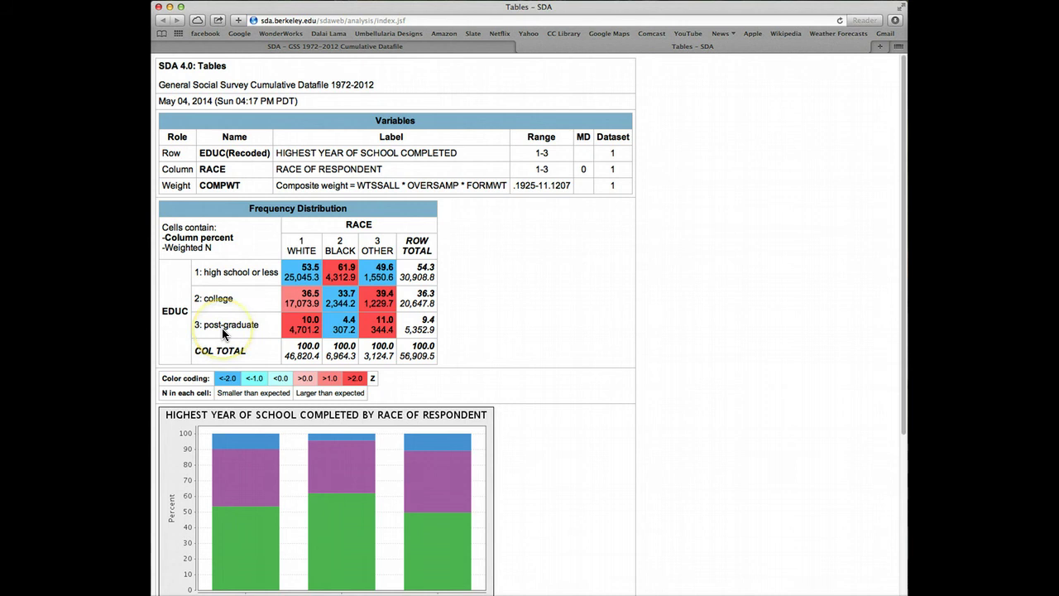
# Back in the analysis form, prefix the EDUC range 0-12 with code 1= and the range 13-16 with code 5=
pyautogui.click(520, 46)
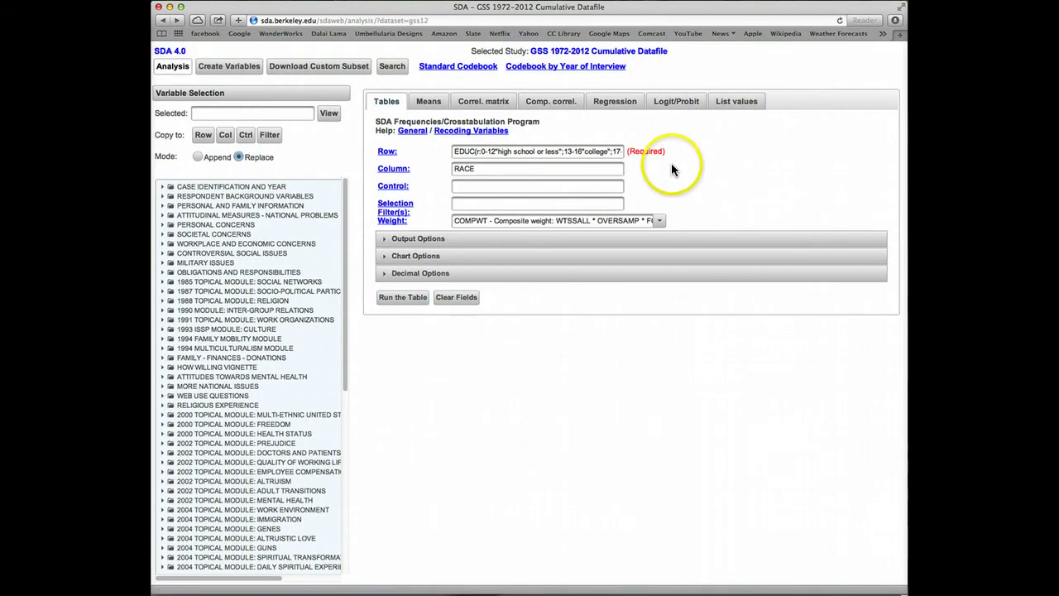
pyautogui.click(479, 155)
pyautogui.write(':')
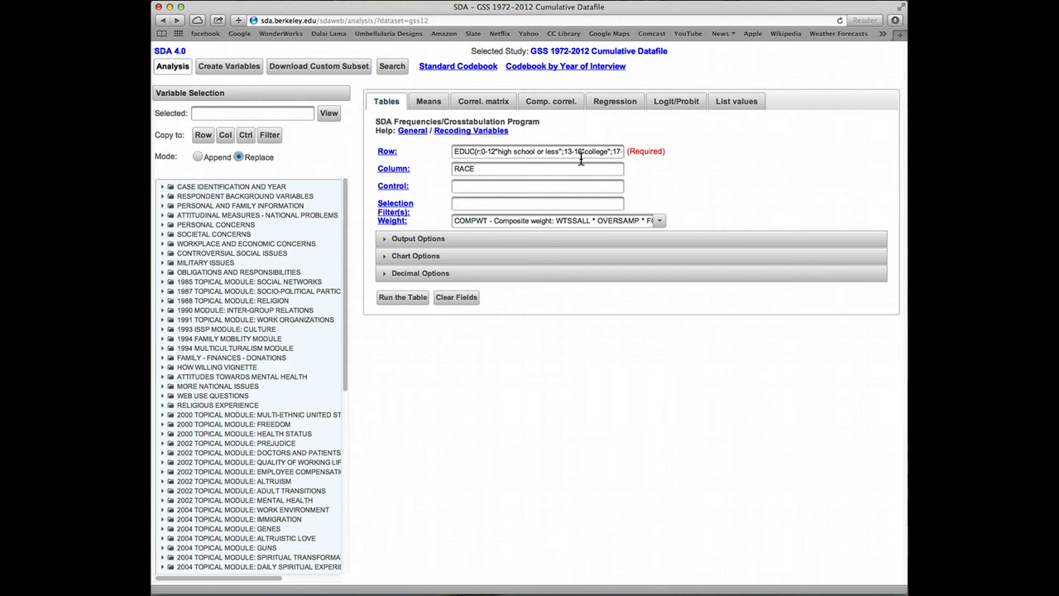
pyautogui.click(481, 152)
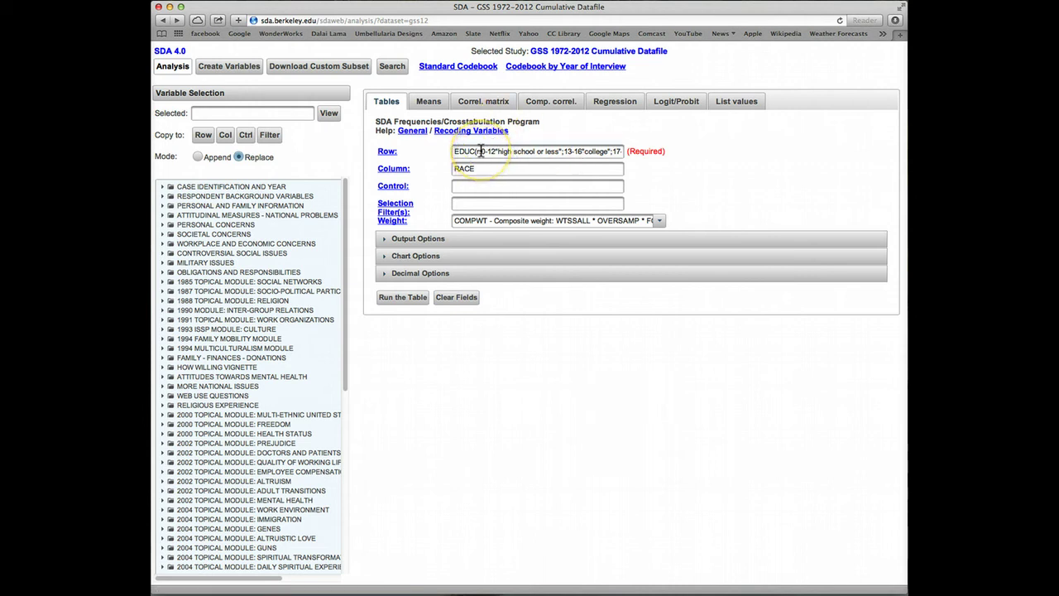
pyautogui.click(639, 161)
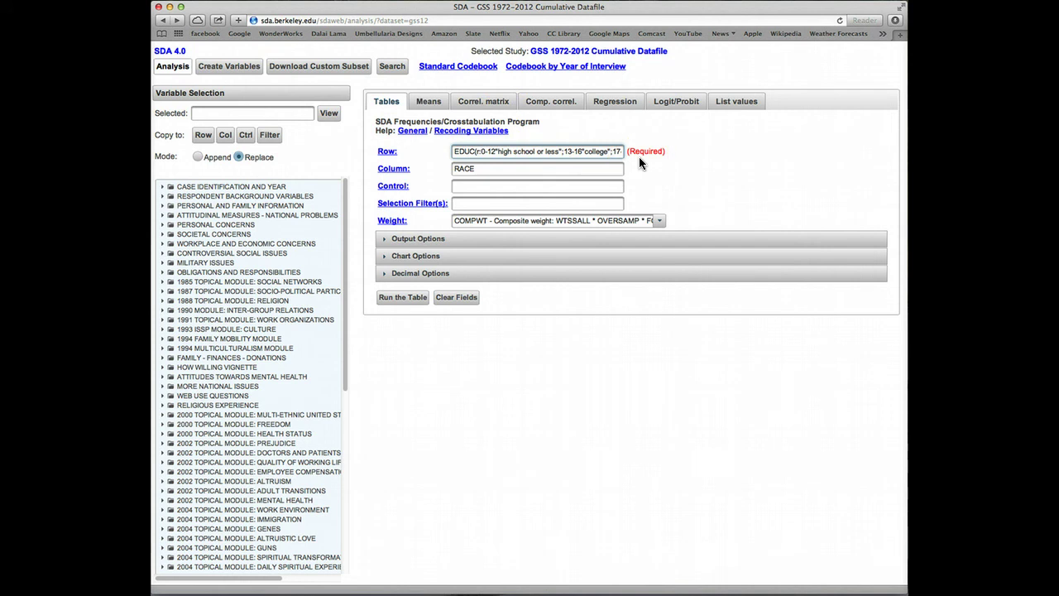
pyautogui.write('1=')
pyautogui.click(279, 177)
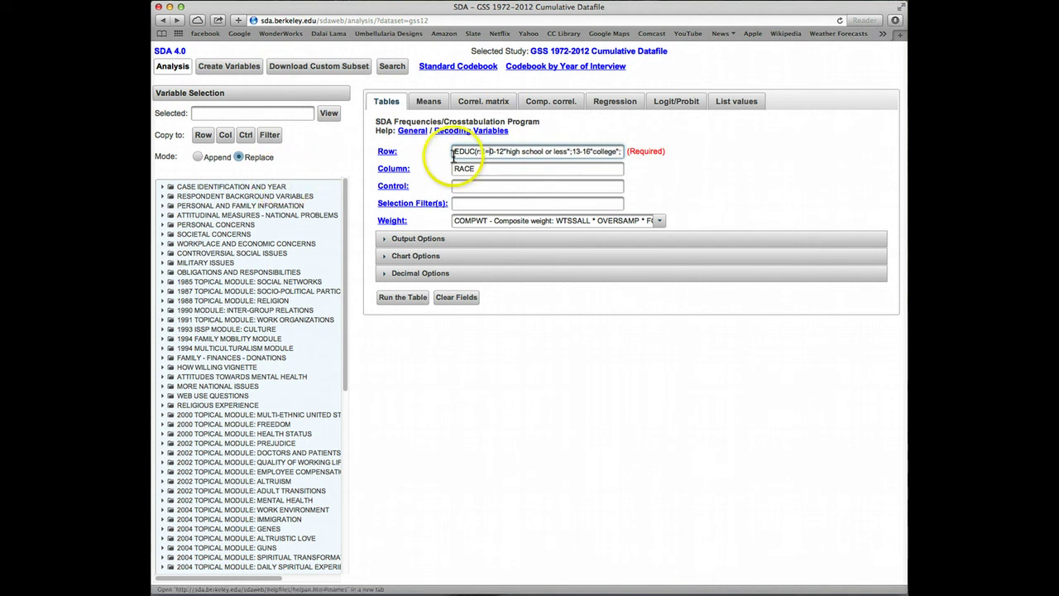
pyautogui.click(569, 152)
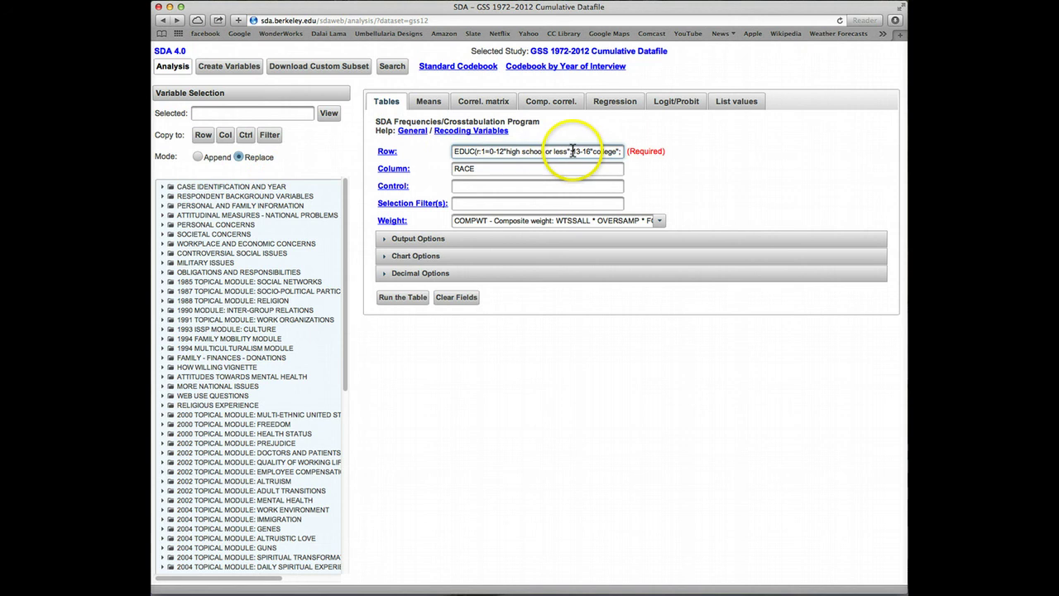
pyautogui.write('2')
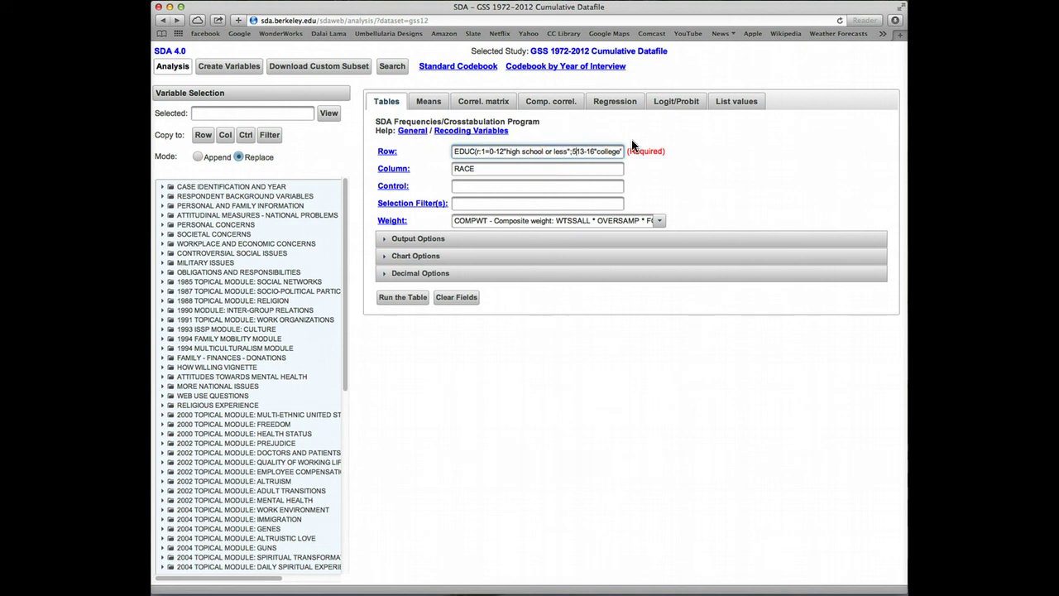
pyautogui.write('=')
# Prefix the EDUC range 17-20 with code 10= and run the table
pyautogui.click(604, 153)
pyautogui.press('Right')
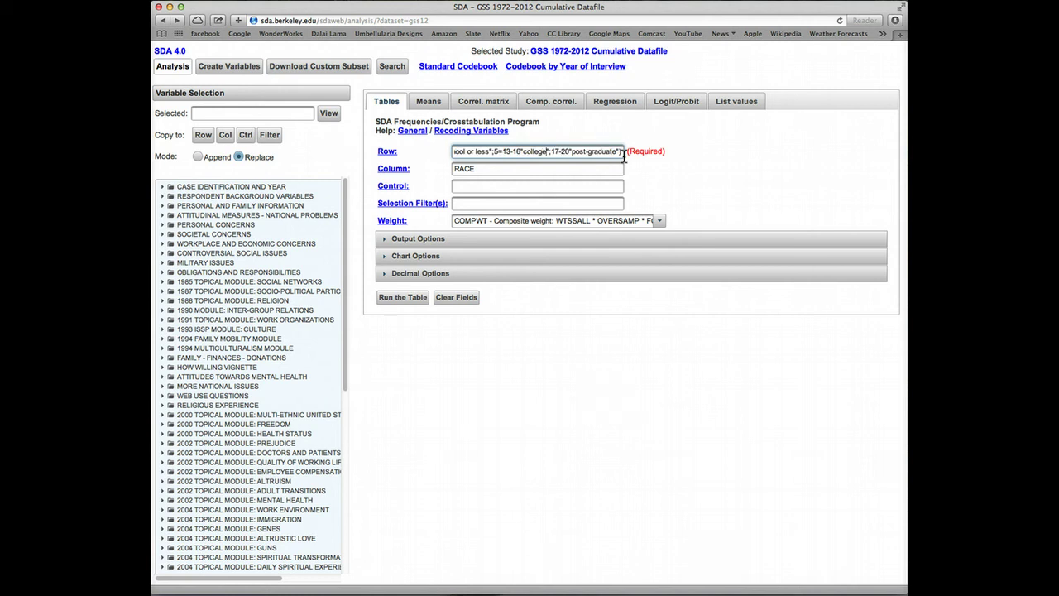
pyautogui.press('Right')
pyautogui.write('10=')
pyautogui.click(582, 152)
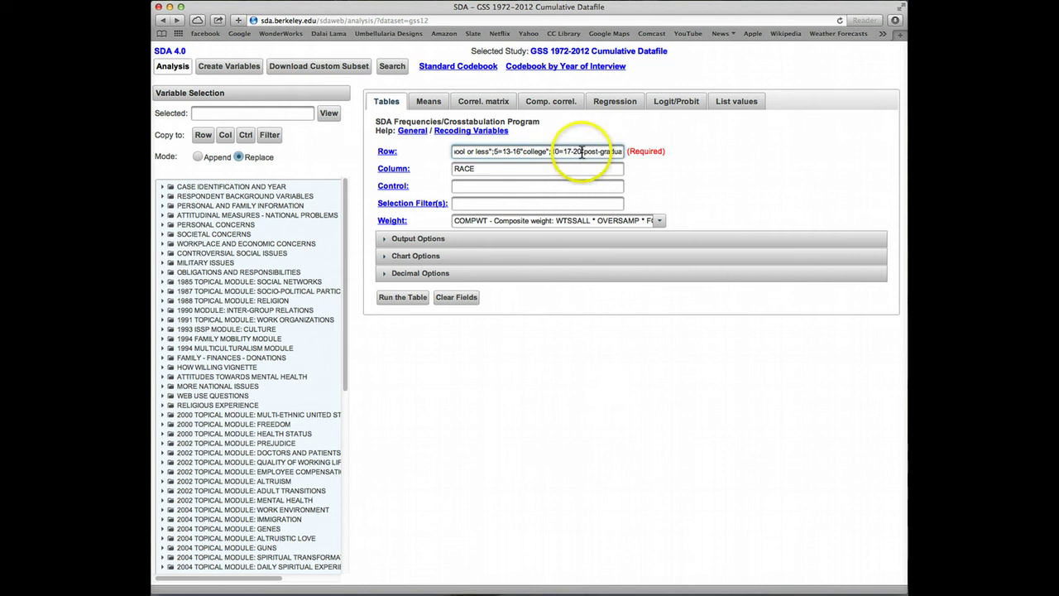
pyautogui.click(387, 301)
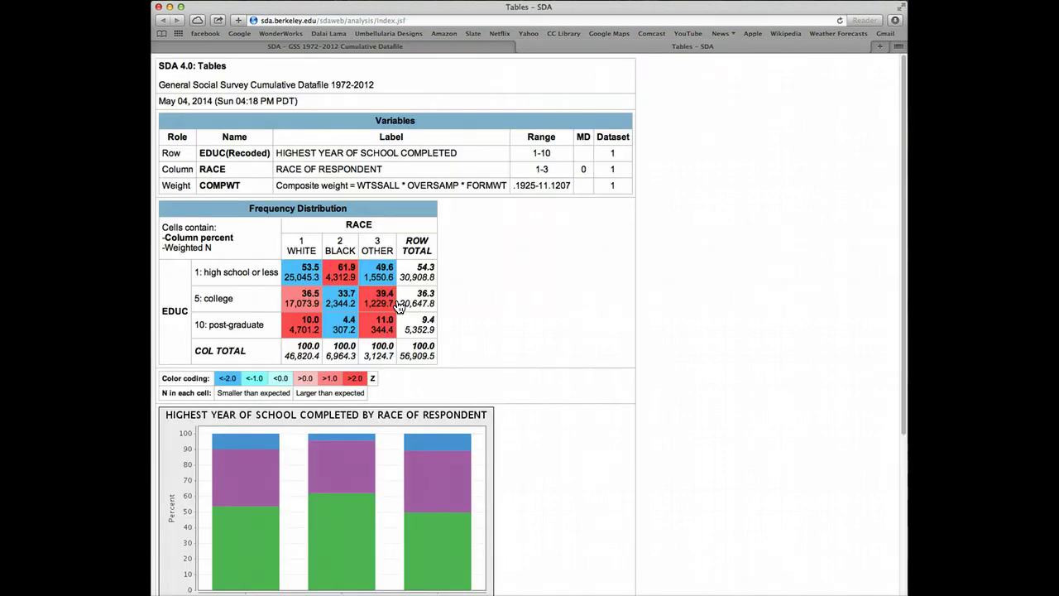
pyautogui.click(191, 271)
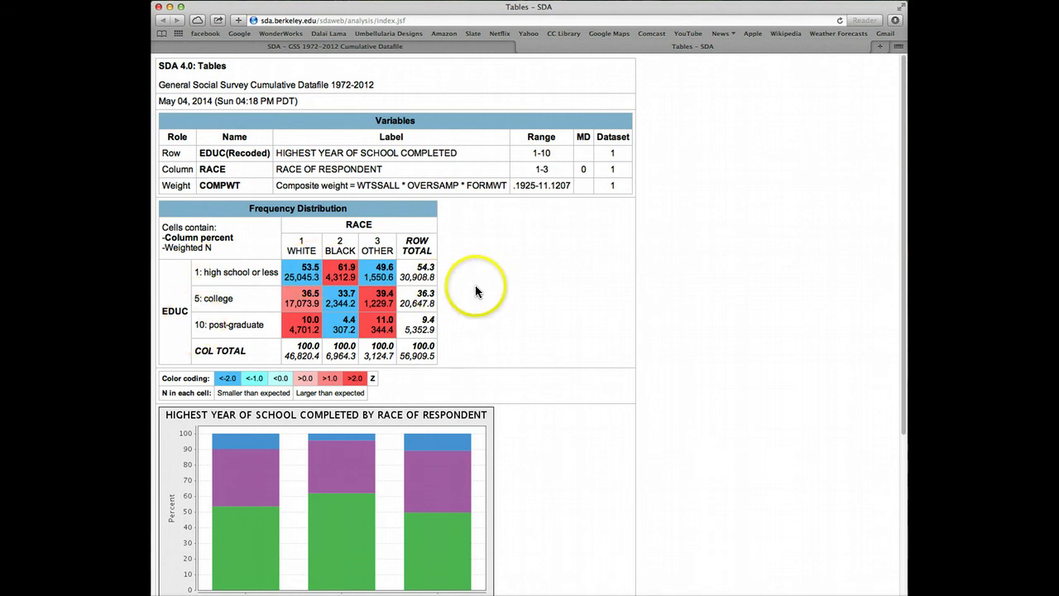
# Return to the analysis form, replace the column variable with YEAR(c:10,1970) and run the table
pyautogui.click(522, 46)
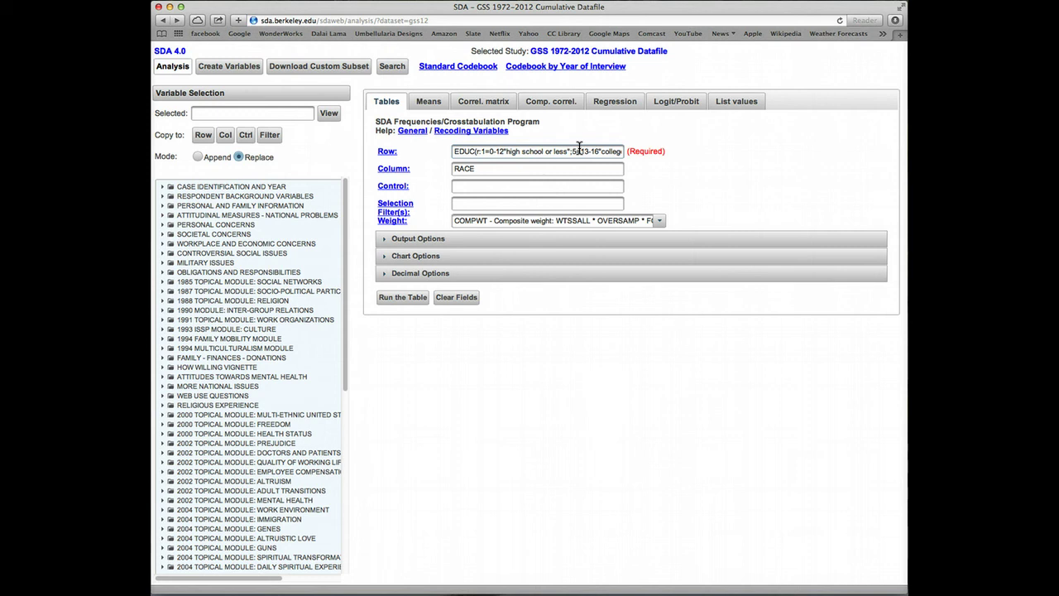
pyautogui.click(486, 169)
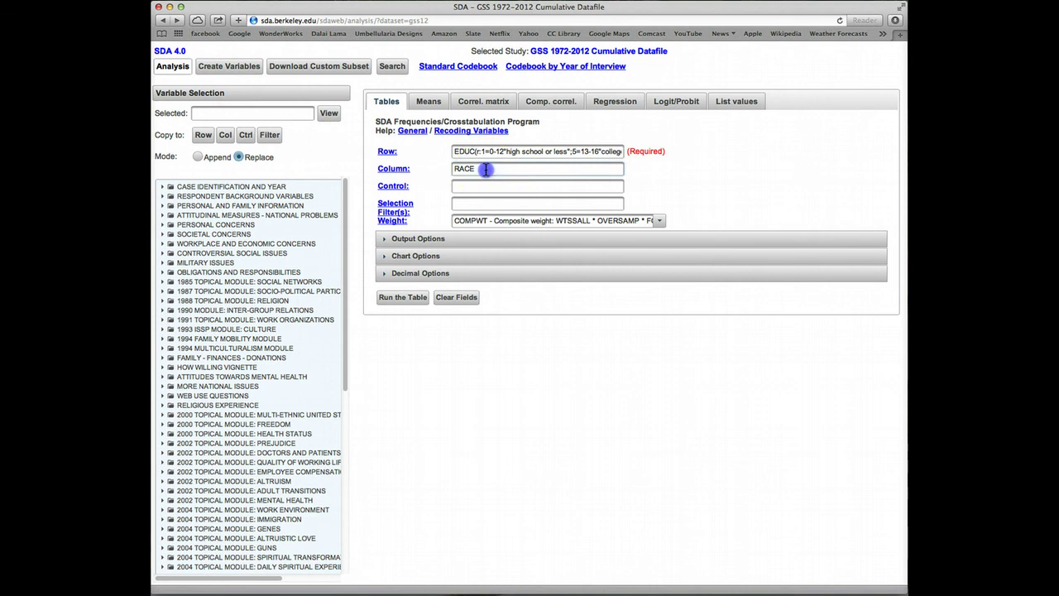
pyautogui.press('BackSpace')
pyautogui.press('BackSpace')
pyautogui.press('BackSpace')
pyautogui.press('BackSpace')
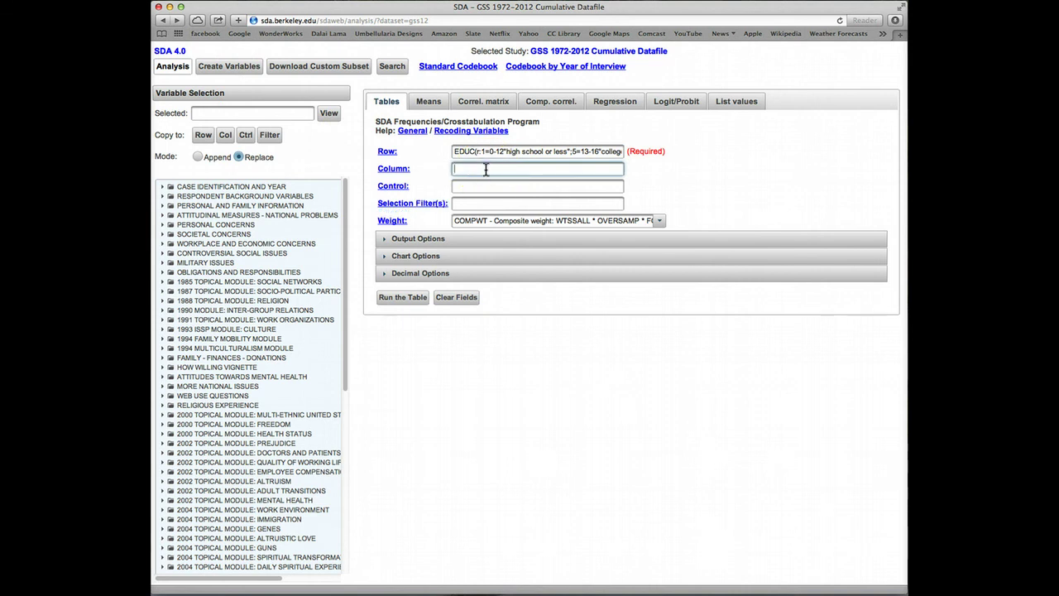
pyautogui.write('YEAR')
pyautogui.write('c:')
pyautogui.write('0,1970)')
pyautogui.click(413, 306)
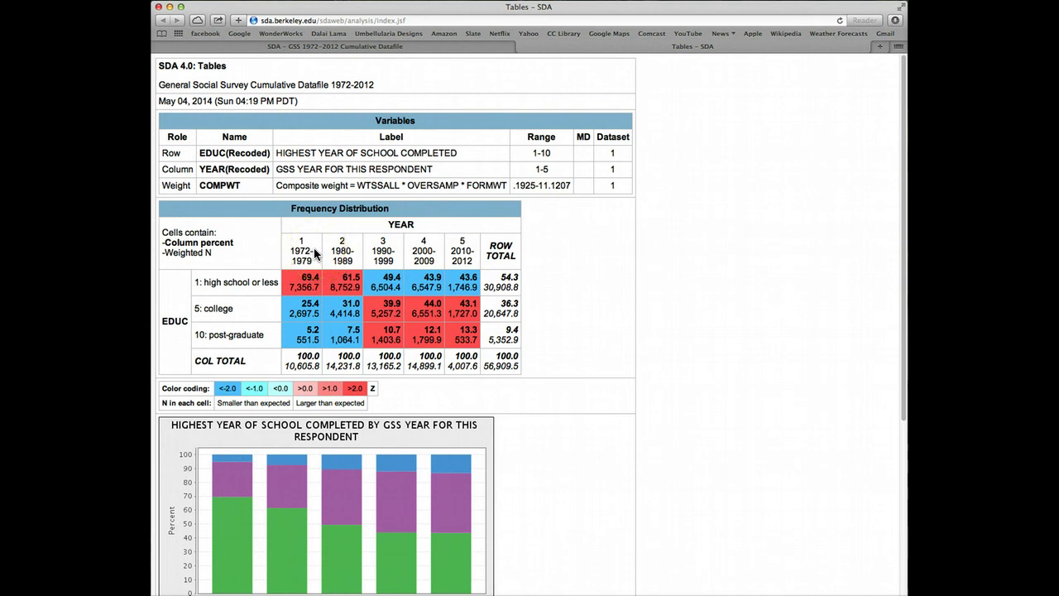
pyautogui.scroll(-1, 313, 248)
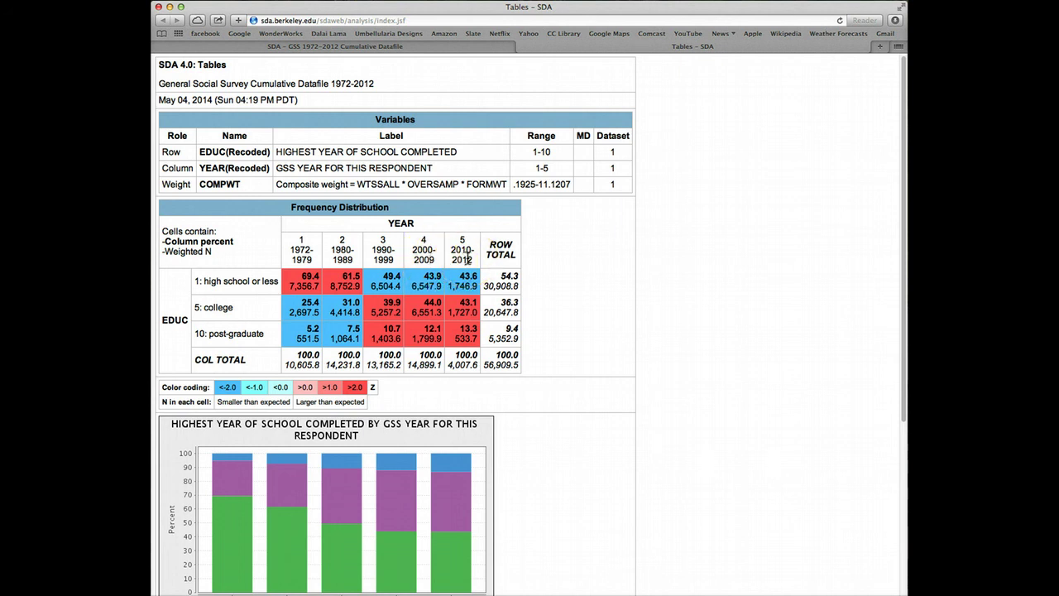
# Return to the analysis form, change the column variable to YEAR(2008-2012) and run the table
pyautogui.click(522, 46)
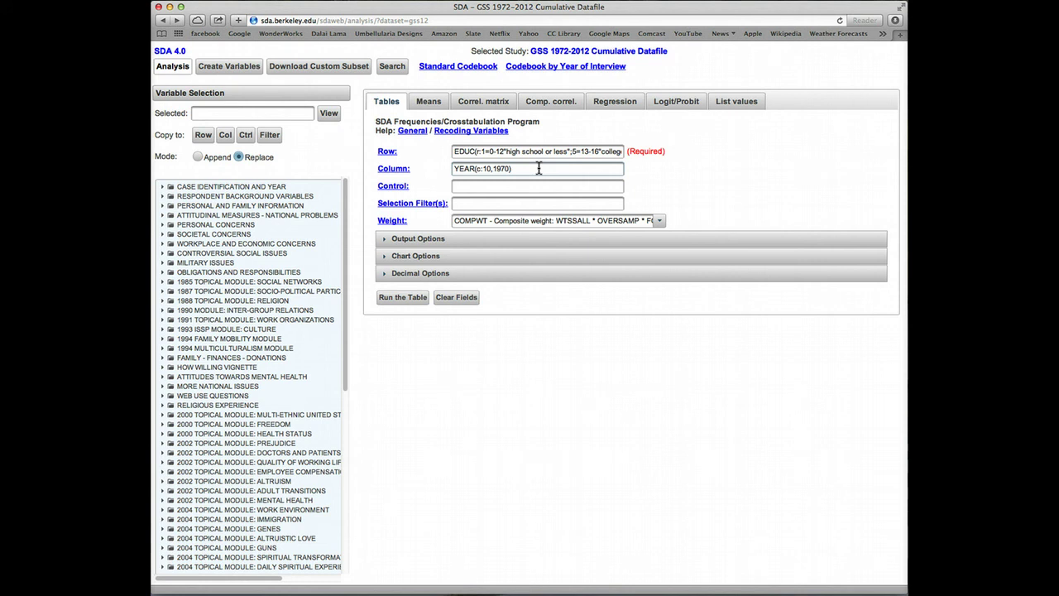
pyautogui.click(461, 204)
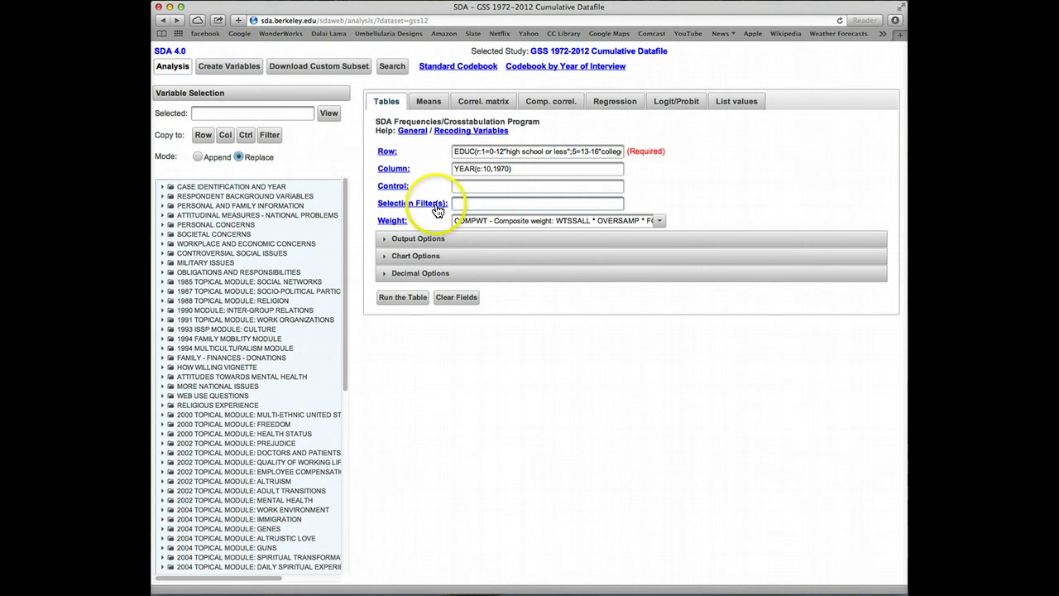
pyautogui.click(486, 204)
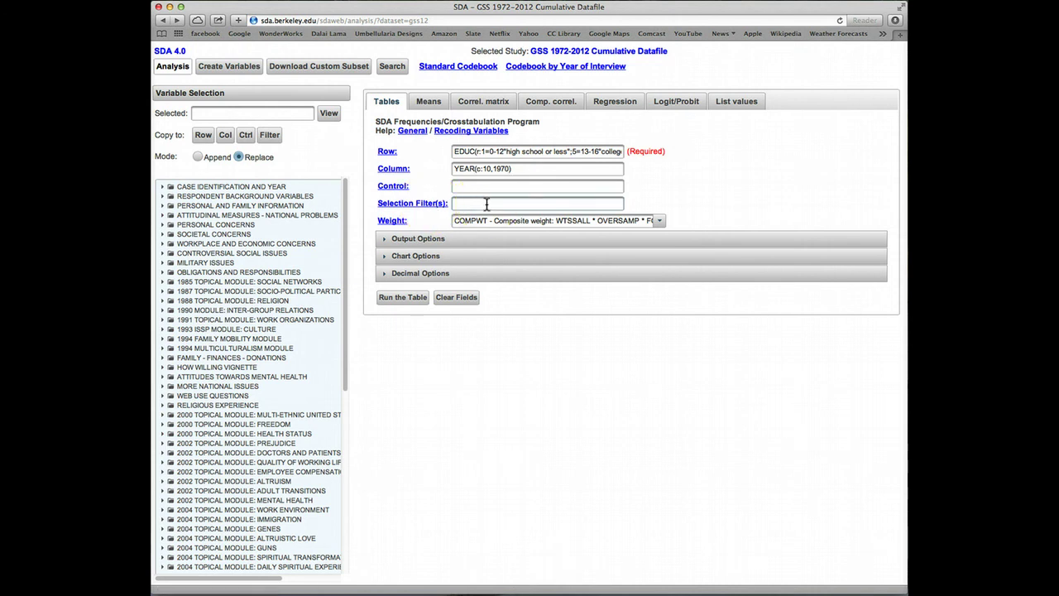
pyautogui.click(485, 169)
pyautogui.click(507, 169)
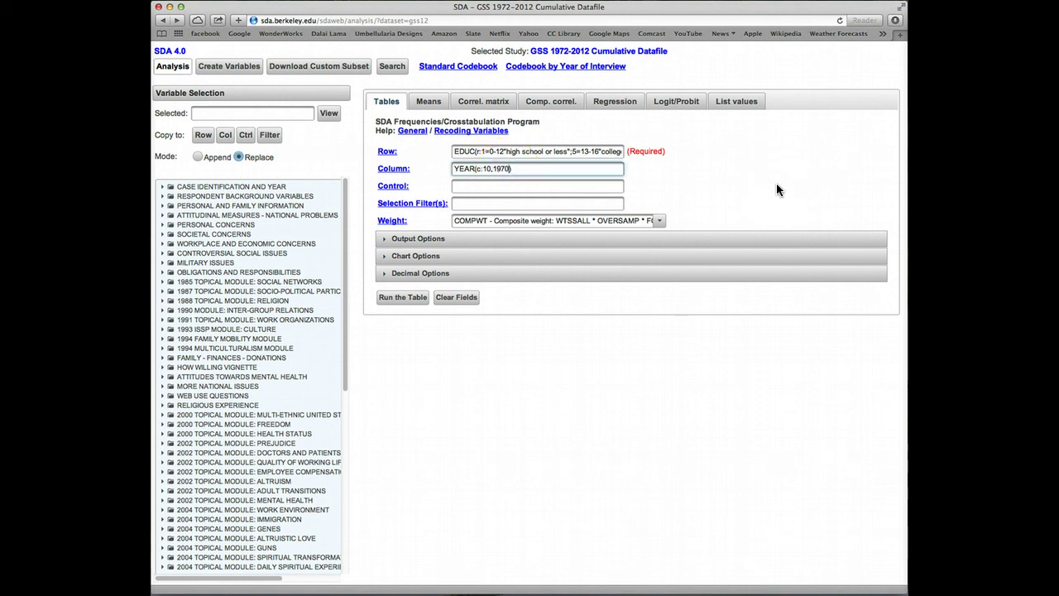
pyautogui.press('BackSpace')
pyautogui.press('BackSpace')
pyautogui.press('BackSpace')
pyautogui.press('BackSpace')
pyautogui.press('BackSpace')
pyautogui.press('BackSpace')
pyautogui.press('BackSpace')
pyautogui.press('BackSpace')
pyautogui.press('BackSpace')
pyautogui.write('2008-2012')
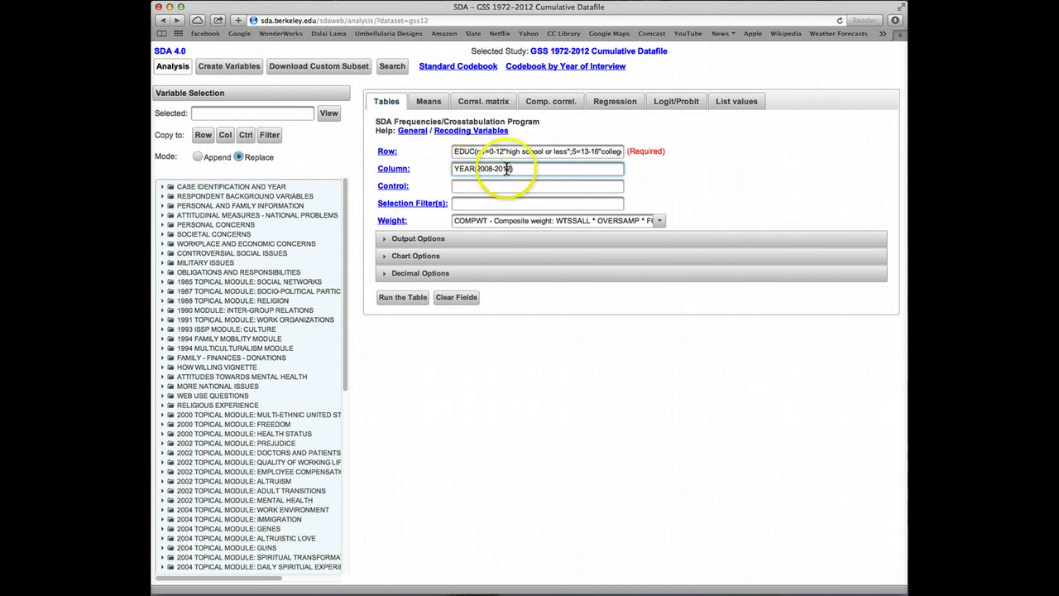
pyautogui.click(402, 299)
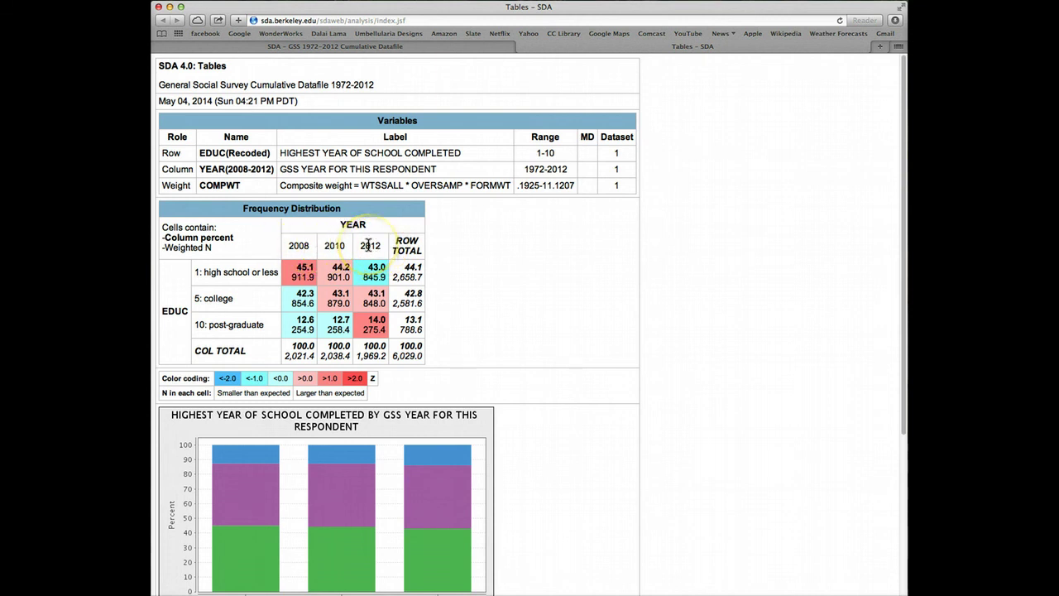
# Return to the analysis form, change the column variable to YEAR(2000,2012) and run the table
pyautogui.click(522, 46)
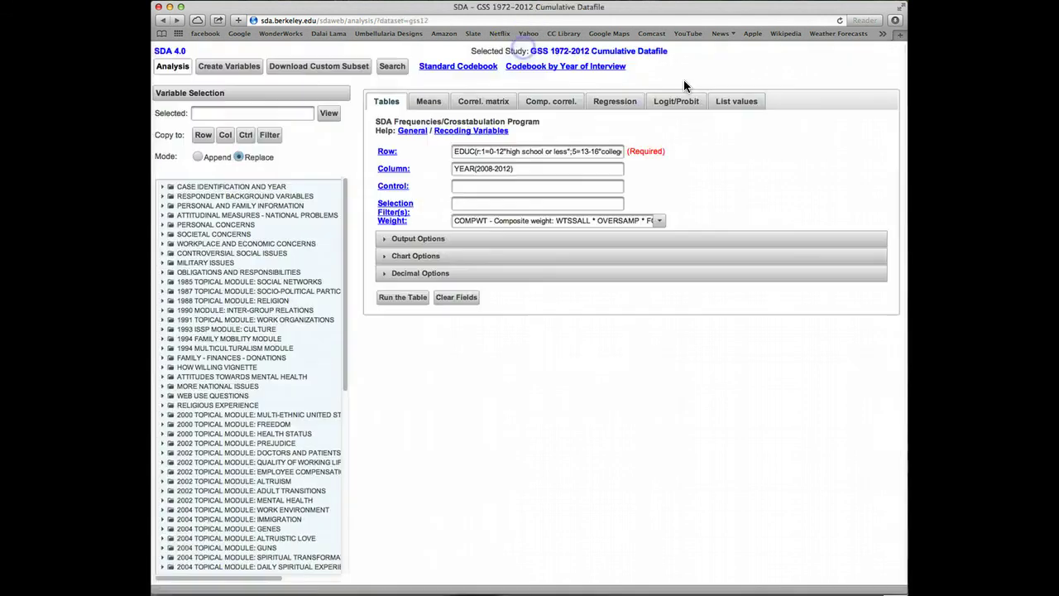
pyautogui.click(510, 169)
pyautogui.click(499, 169)
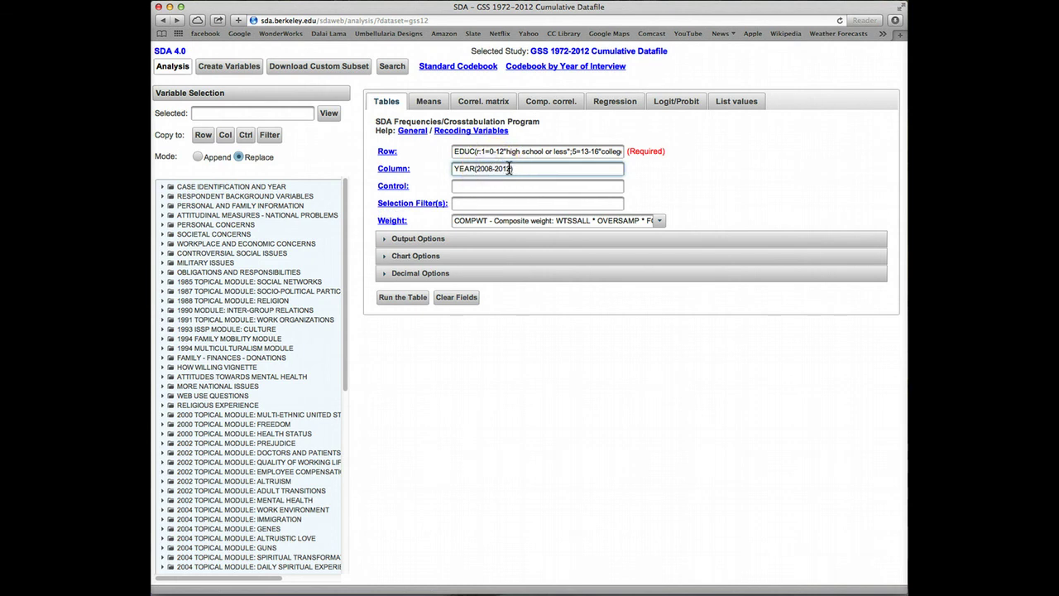
pyautogui.click(496, 168)
pyautogui.press('BackSpace')
pyautogui.press('BackSpace')
pyautogui.write('0,')
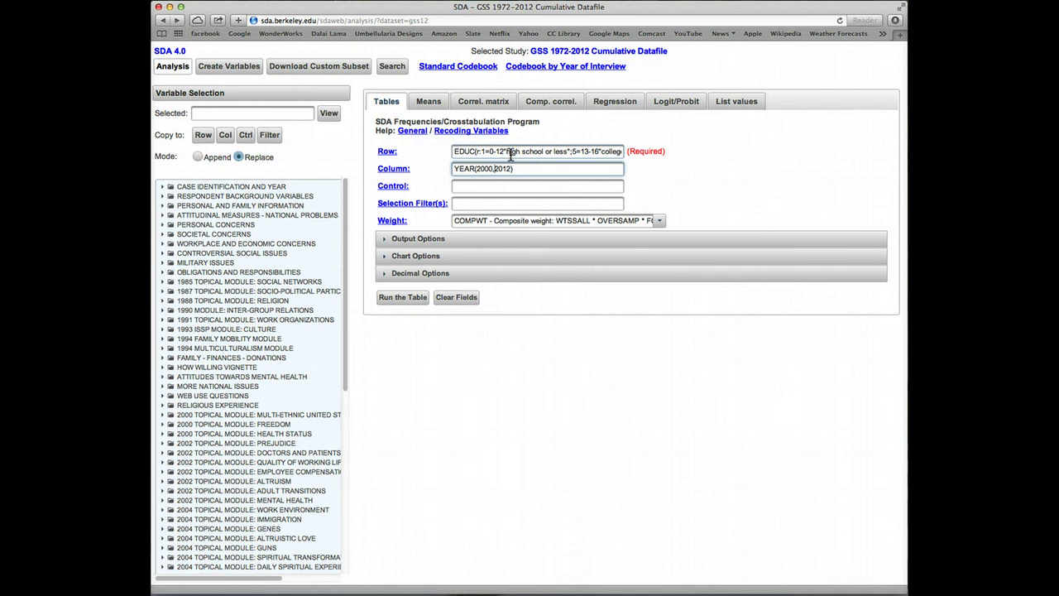
pyautogui.click(482, 170)
pyautogui.click(484, 170)
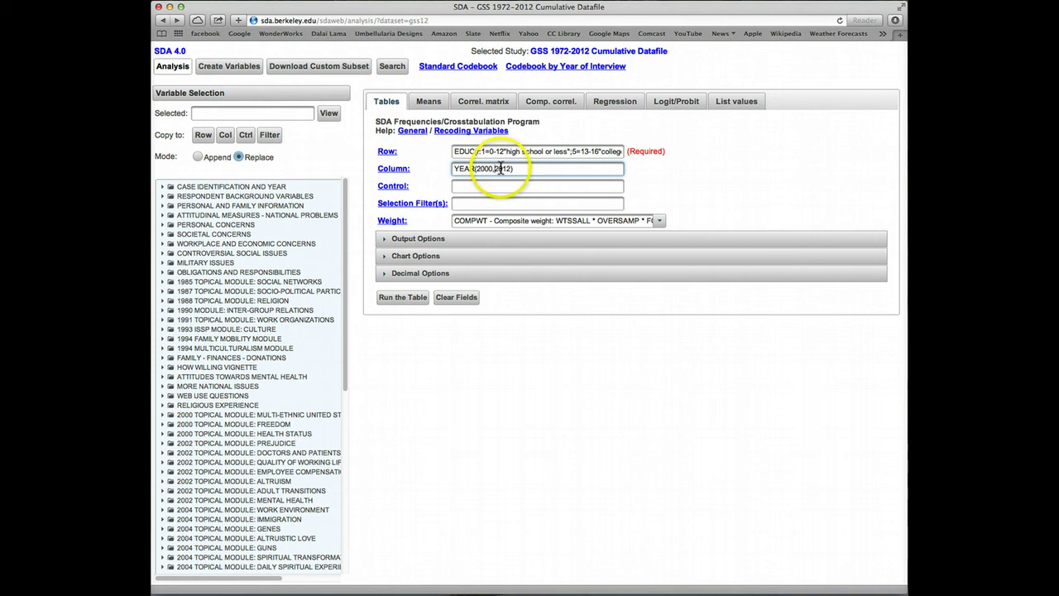
pyautogui.click(409, 299)
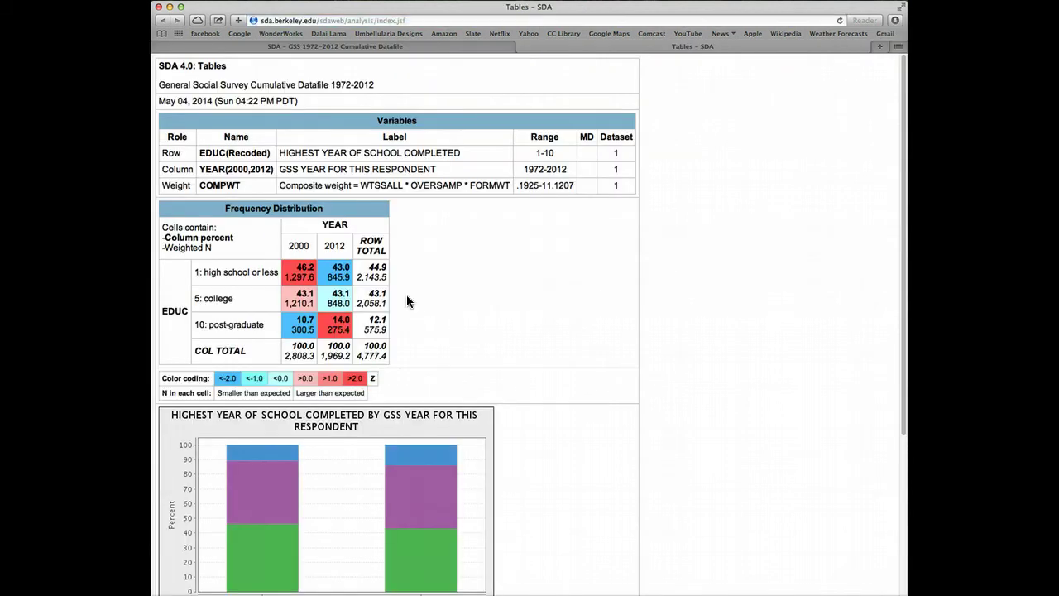
# Examine the 2000 and 2012 columns of the education table, and return to the analysis form
pyautogui.click(294, 246)
pyautogui.click(332, 244)
pyautogui.click(519, 47)
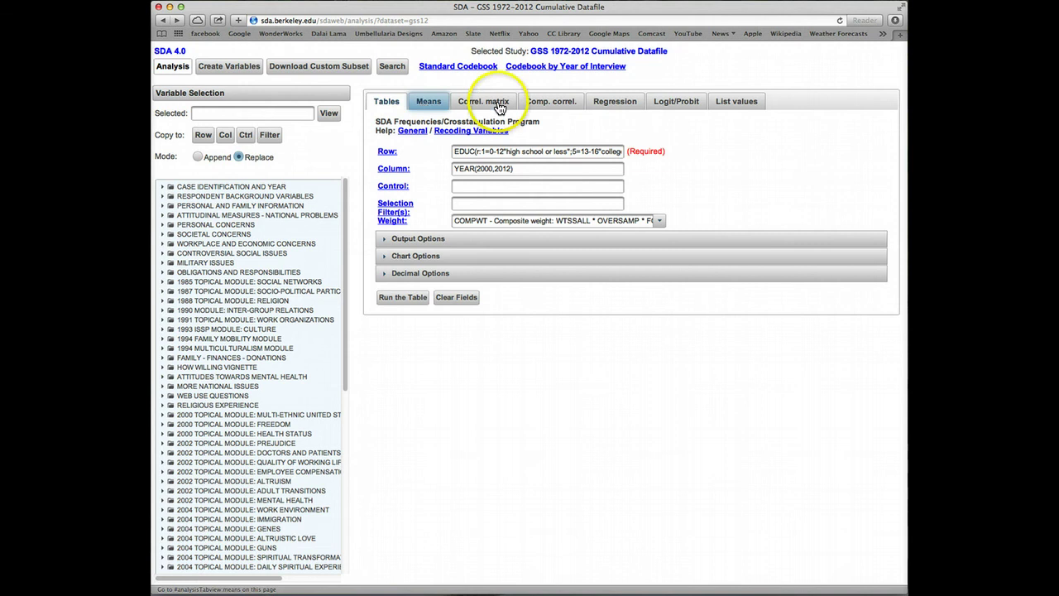
pyautogui.click(671, 103)
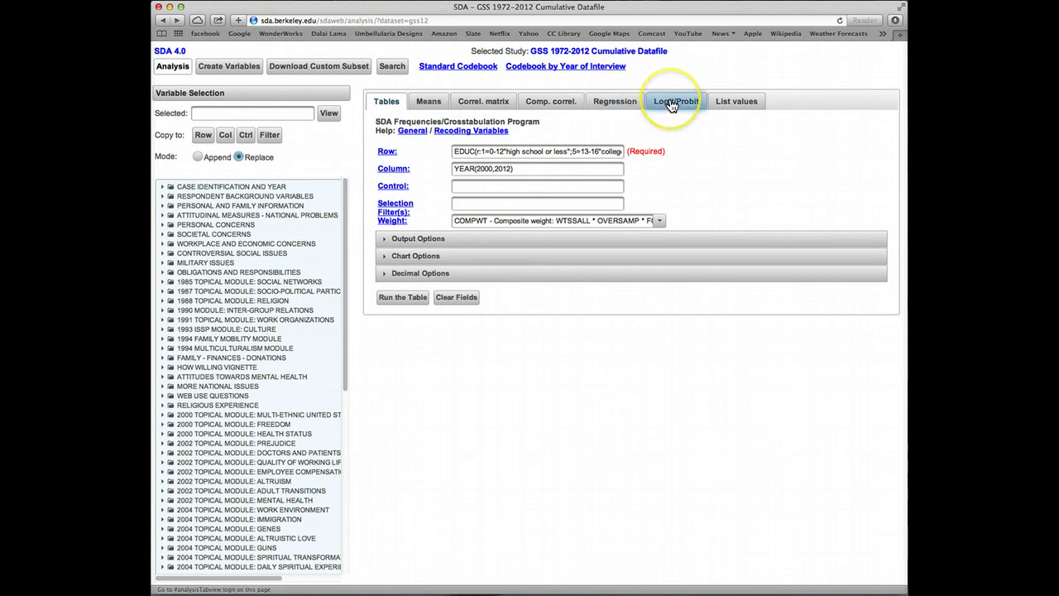